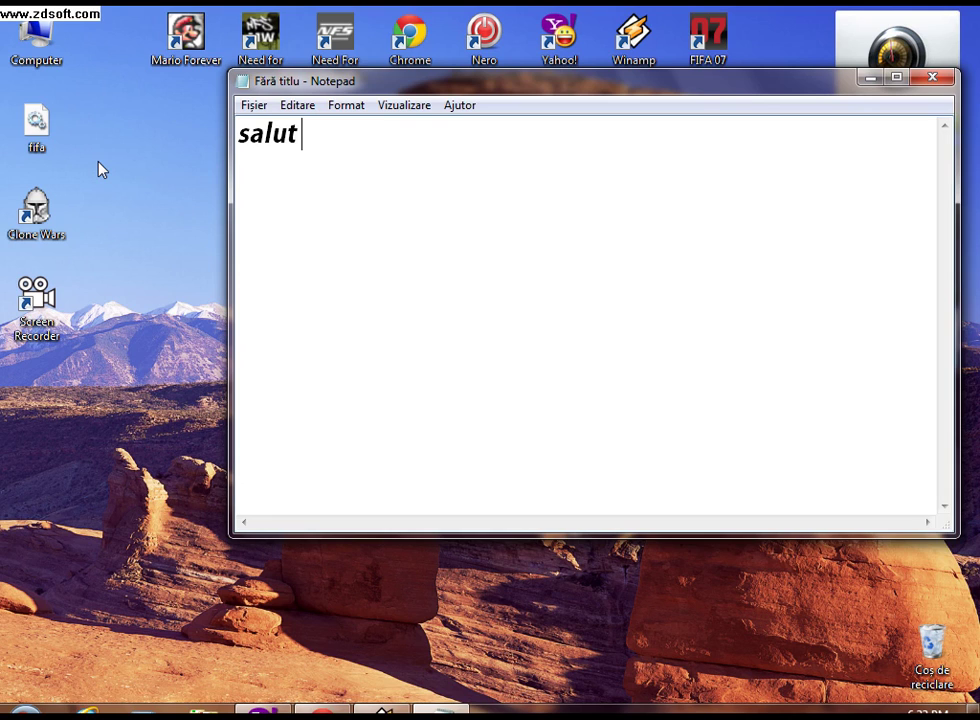
- Continue the greeting with "ma numesc", the presenter's first name and "si azi o sa va arat"
{"action": "type", "text": "ma numesc"}
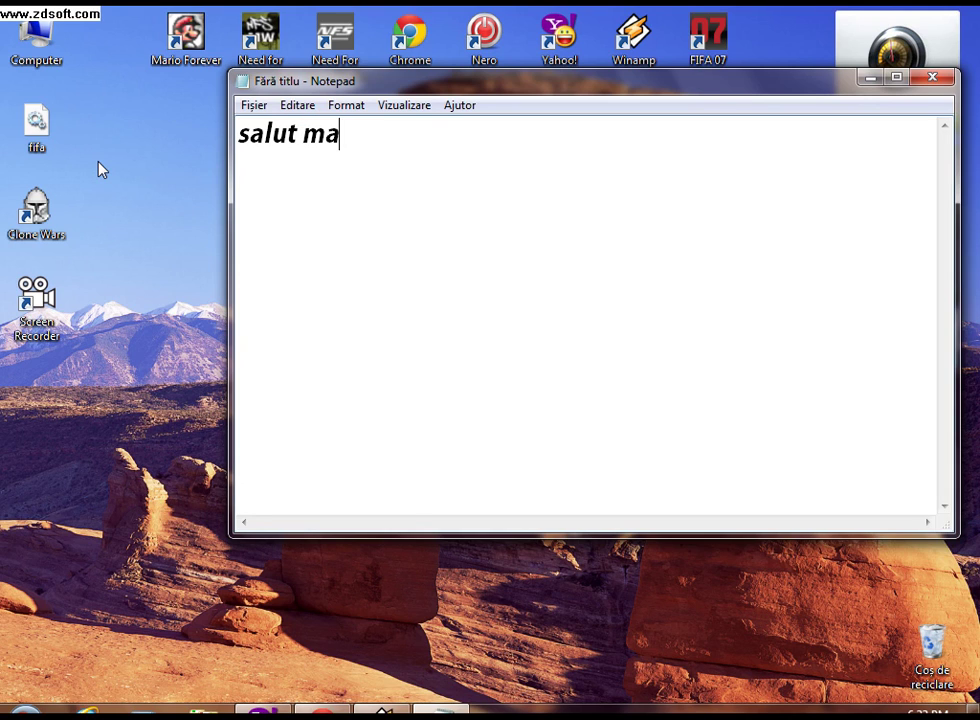
{"action": "type", "text": " e"}
{"action": "key", "text": "BackSpace"}
{"action": "type", "text": "ED"}
{"action": "key", "text": "BackSpace"}
{"action": "type", "text": "dy soi"}
{"action": "key", "text": "BackSpace"}
{"action": "key", "text": "BackSpace"}
{"action": "type", "text": "i azi o sa va arat "}
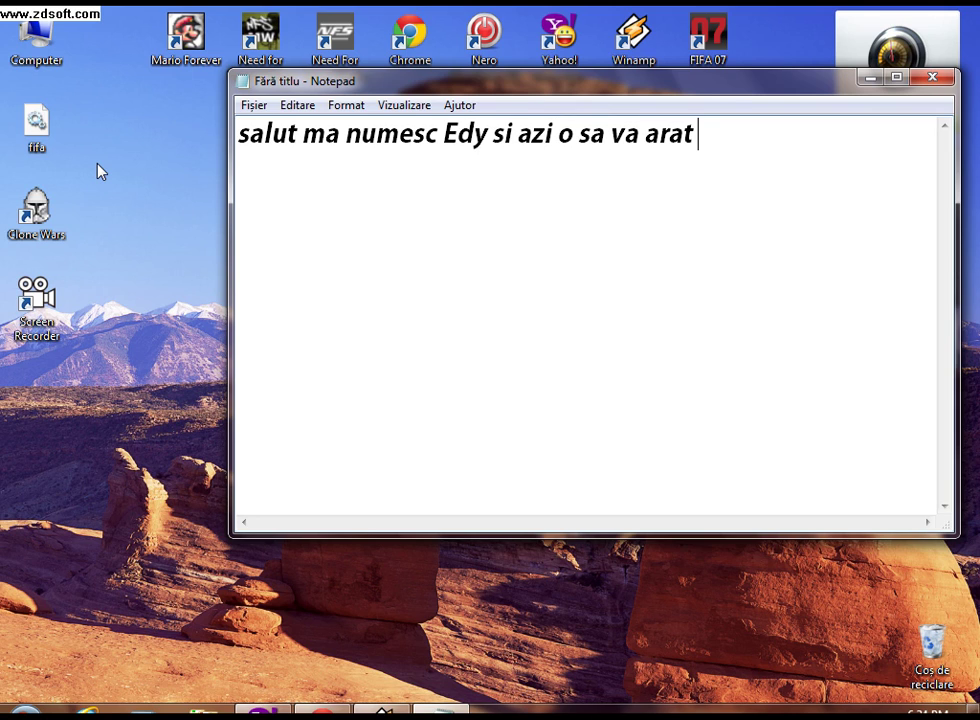
- Extend the introduction sentence with "cum faceti o poza la calculator"
{"action": "type", "text": "cum "}
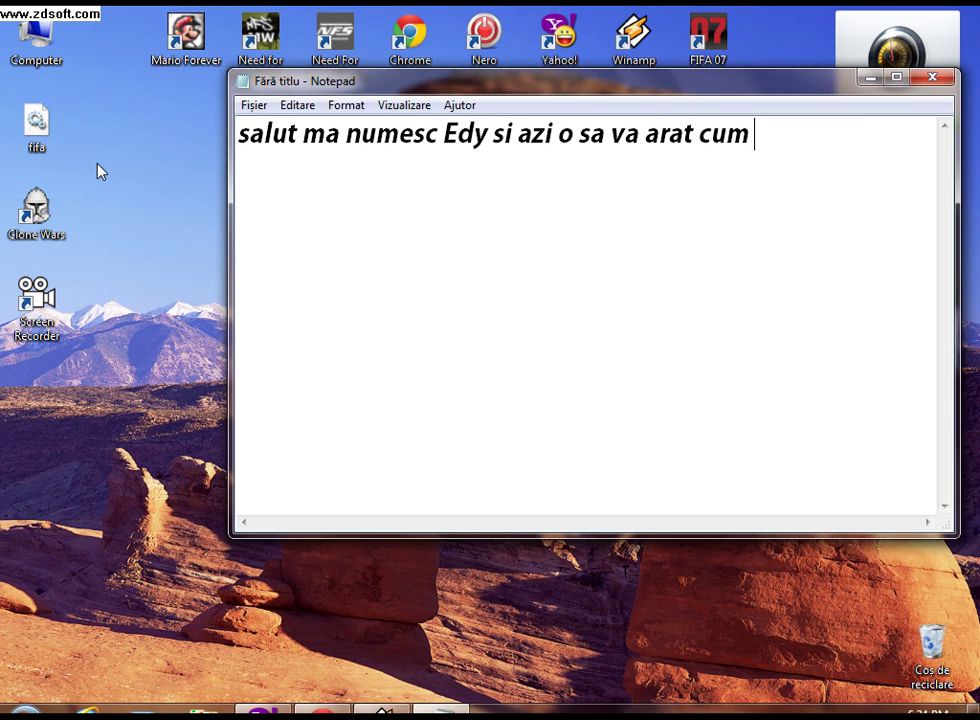
{"action": "type", "text": "faceti o poza "}
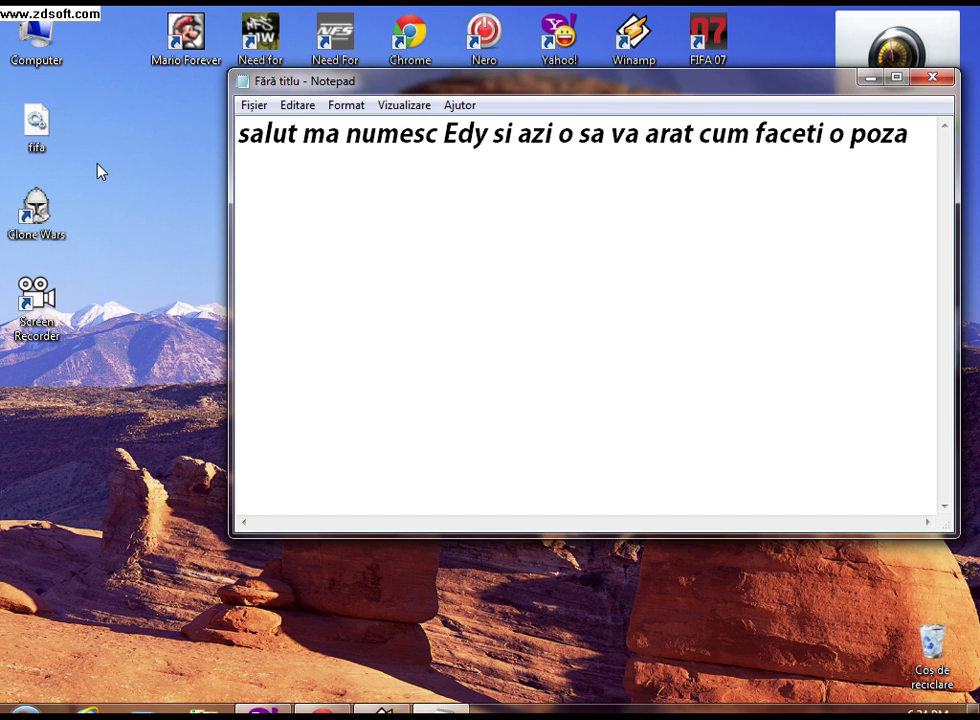
{"action": "type", "text": "la calculator"}
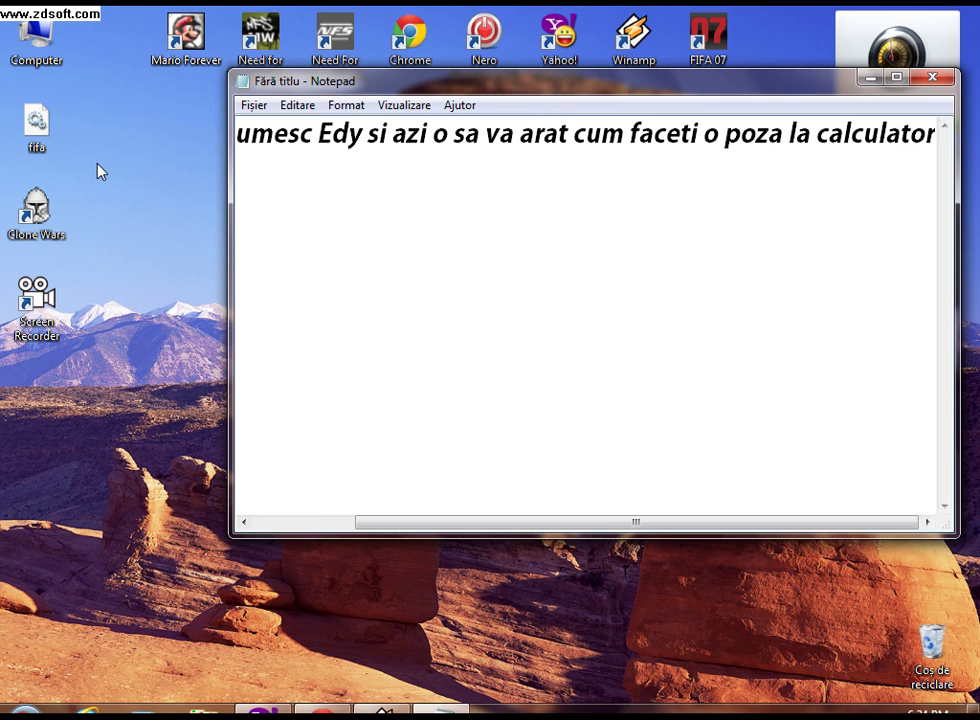
- Finish the introduction with "si puteti da si la colegi ect..." and begin a new line
{"action": "type", "text": " si p"}
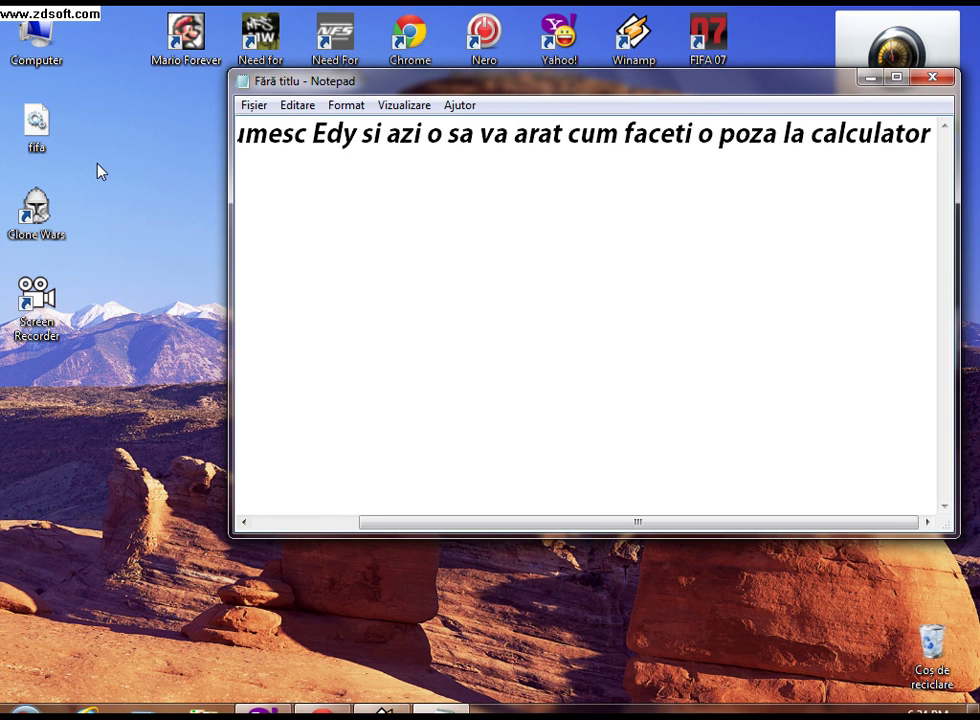
{"action": "type", "text": "ut"}
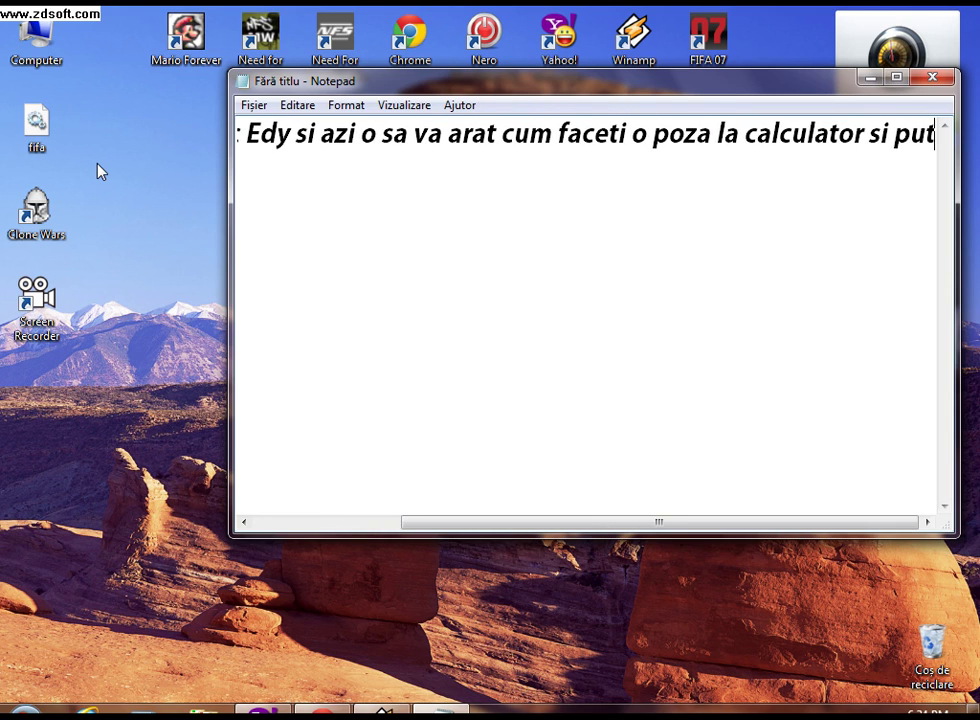
{"action": "type", "text": "eti da "}
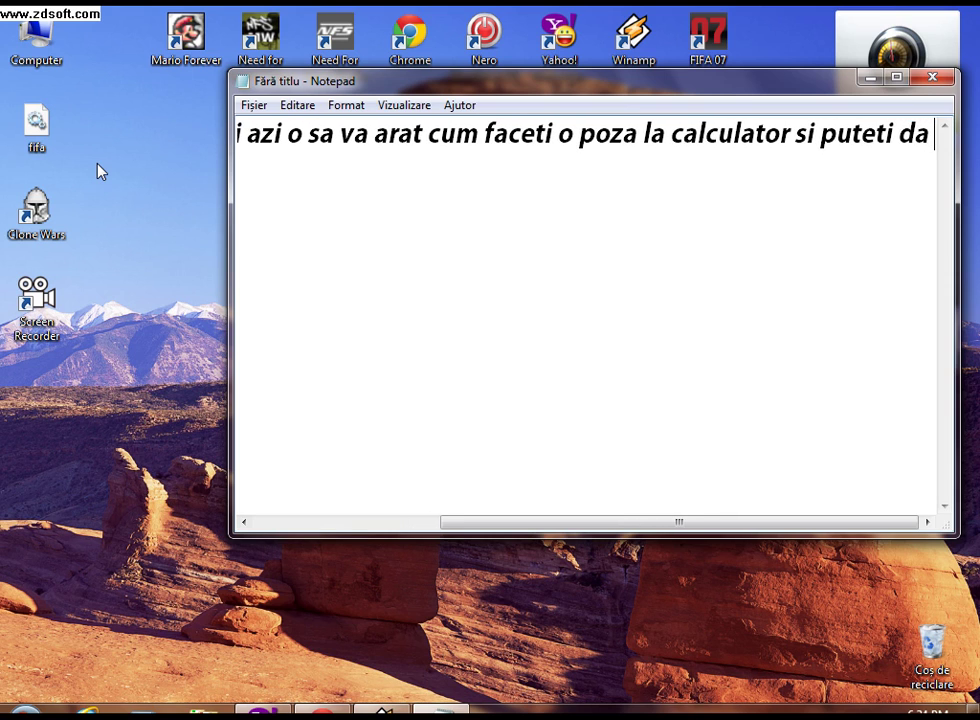
{"action": "type", "text": "si la cole"}
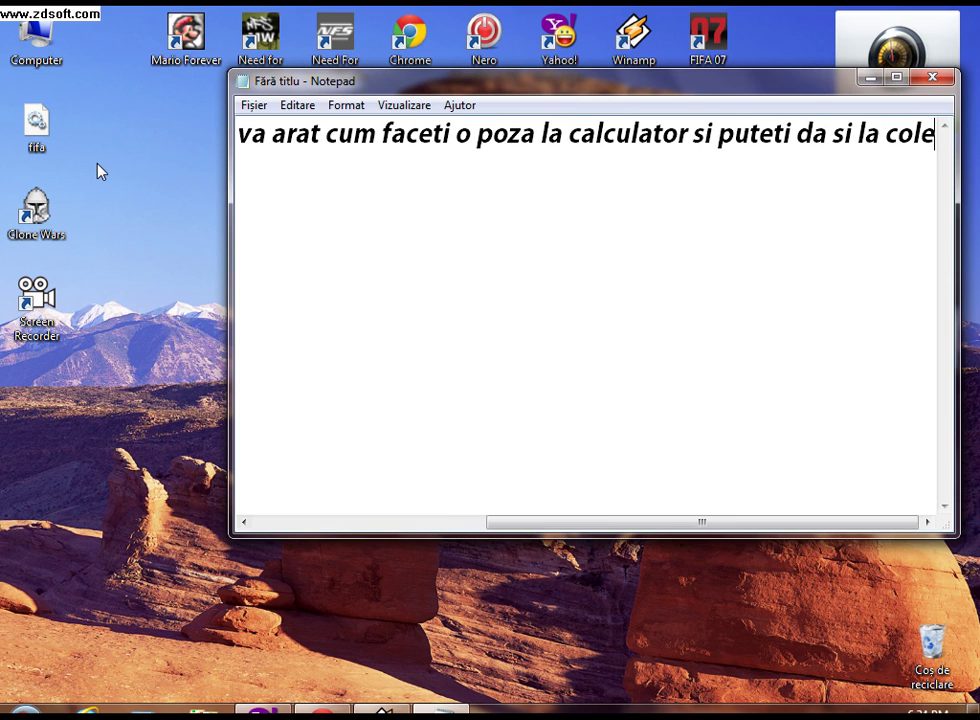
{"action": "type", "text": "gi "}
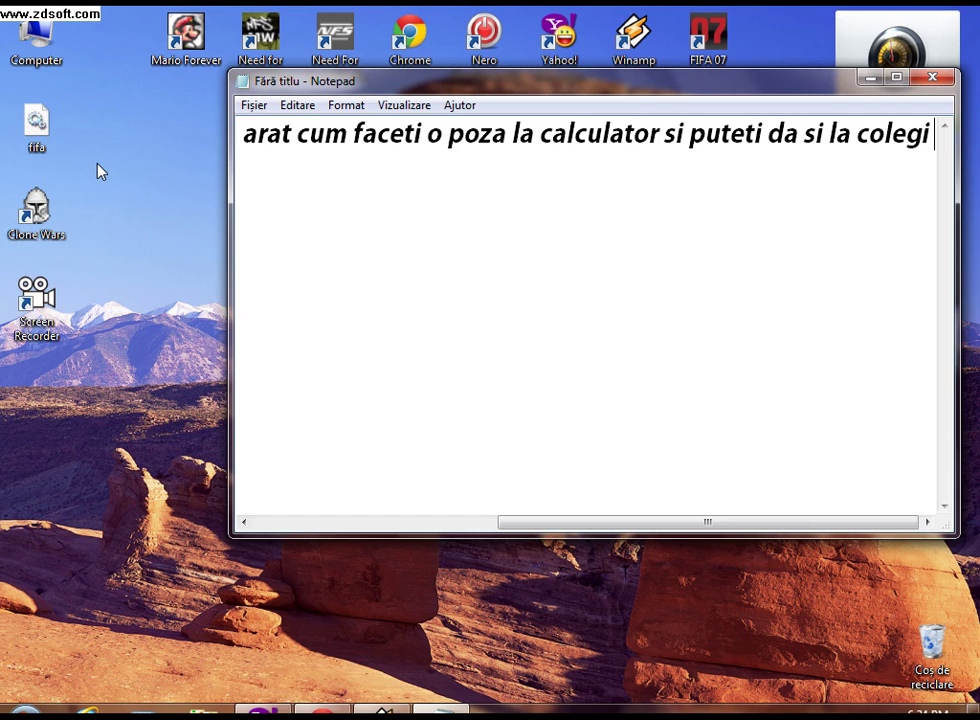
{"action": "type", "text": "ect"}
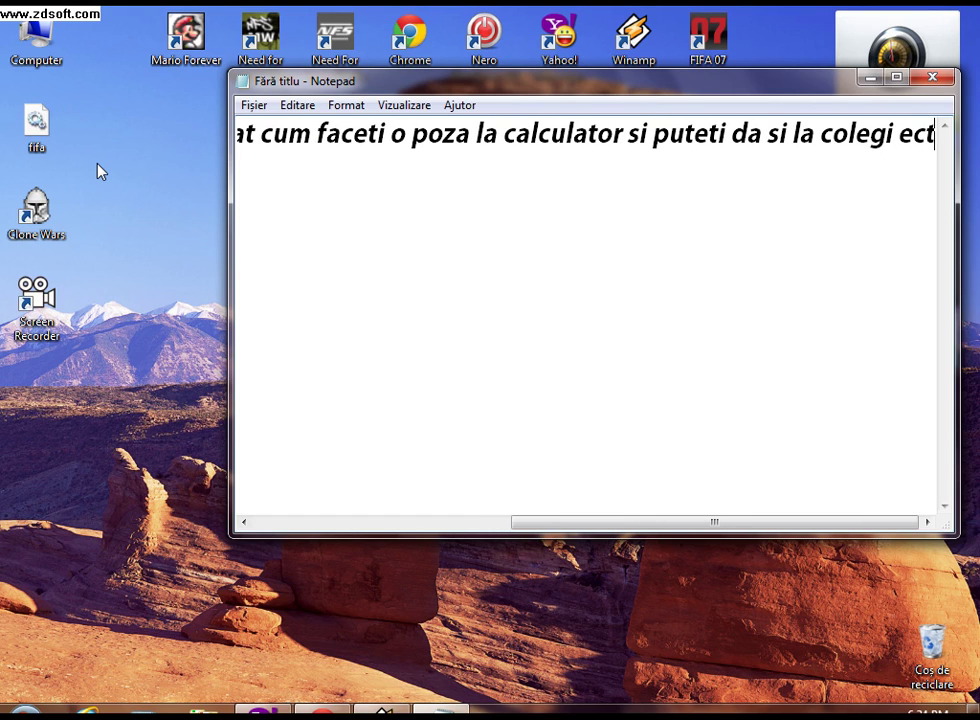
{"action": "key", "text": "BackSpace"}
{"action": "key", "text": "BackSpace"}
{"action": "type", "text": "ct..."}
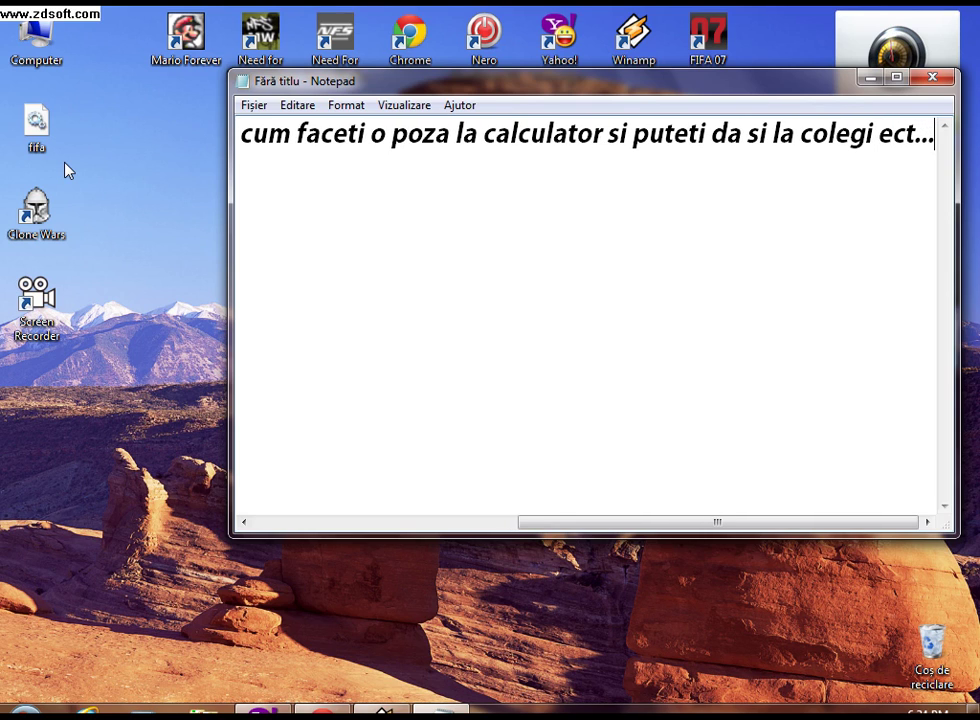
{"action": "key", "text": "Return"}
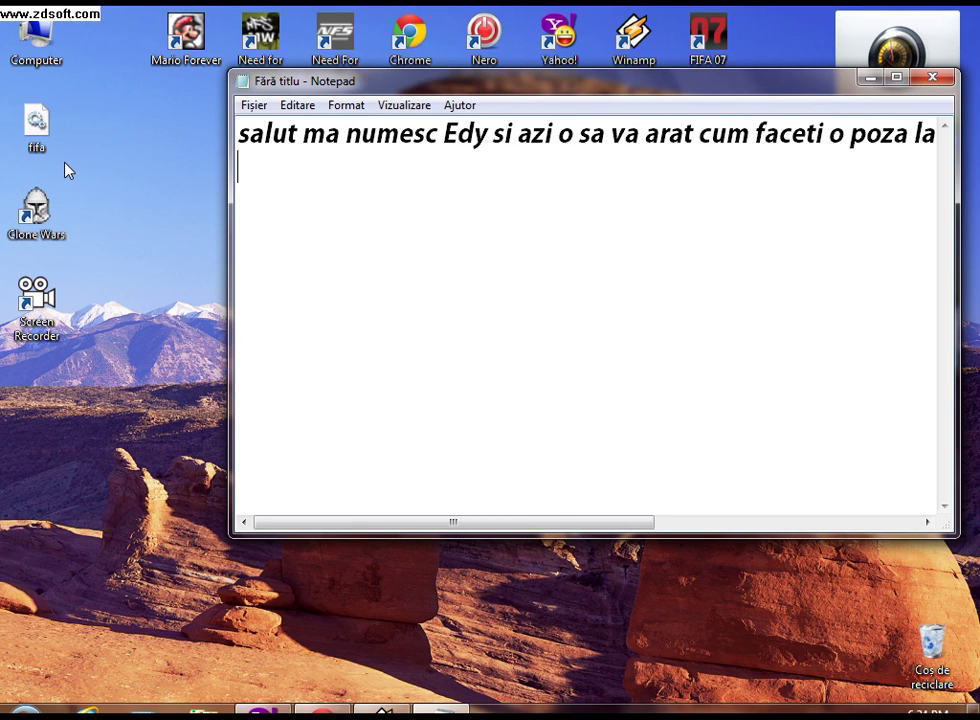
- Write "1. apasati pe:" on the second line, with a space after the number's full stop
{"action": "type", "text": "1;"}
{"action": "key", "text": "BackSpace"}
{"action": "type", "text": ".apasati pe"}
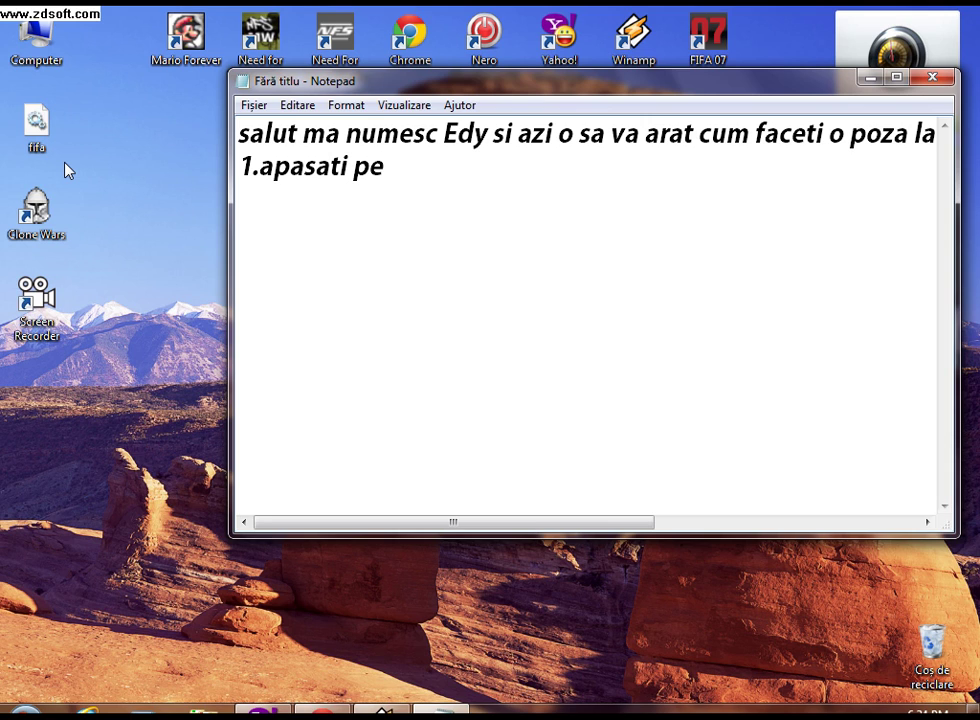
{"action": "key", "text": "Left"}
{"action": "key", "text": "Left"}
{"action": "key", "text": "Left"}
{"action": "key", "text": "Left"}
{"action": "key", "text": "Left"}
{"action": "key", "text": "Left"}
{"action": "key", "text": "Left"}
{"action": "key", "text": "Left"}
{"action": "key", "text": "Left"}
{"action": "key", "text": "Left"}
{"action": "key", "text": "Left"}
{"action": "key", "text": "Right"}
{"action": "key", "text": "Right"}
{"action": "key", "text": "Right"}
{"action": "key", "text": "Right"}
{"action": "key", "text": "Right"}
{"action": "key", "text": "Right"}
{"action": "key", "text": "Right"}
{"action": "key", "text": "Right"}
{"action": "key", "text": "Right"}
{"action": "key", "text": "Right"}
{"action": "key", "text": "Right"}
{"action": "type", "text": ": "}
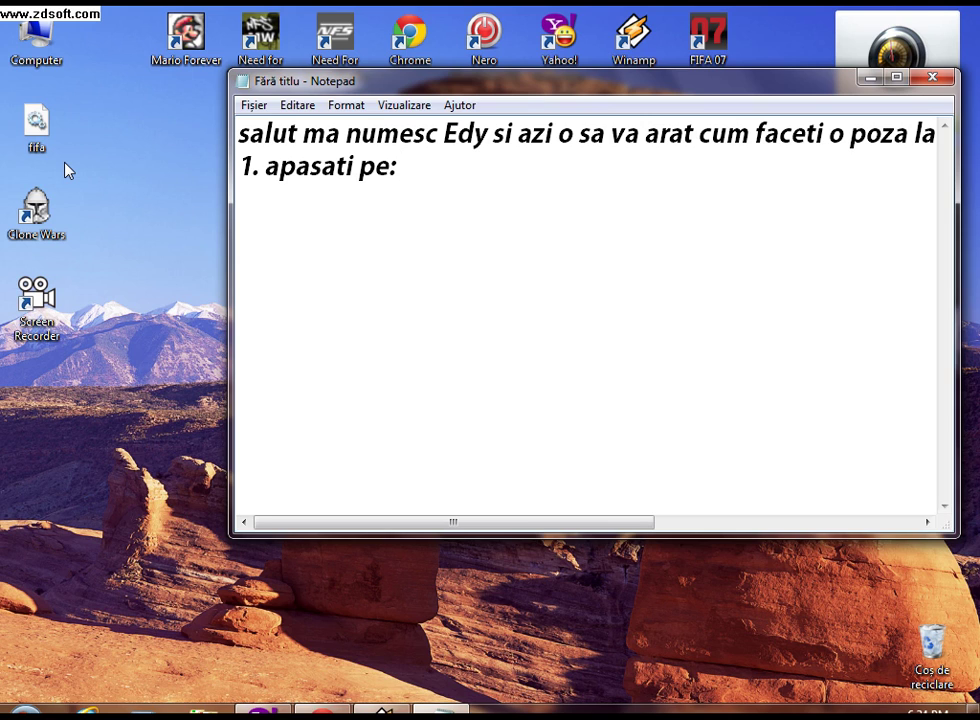
- Complete the first instruction with the key name "Prt Sc SysRq."
{"action": "type", "text": "Prt Sc"}
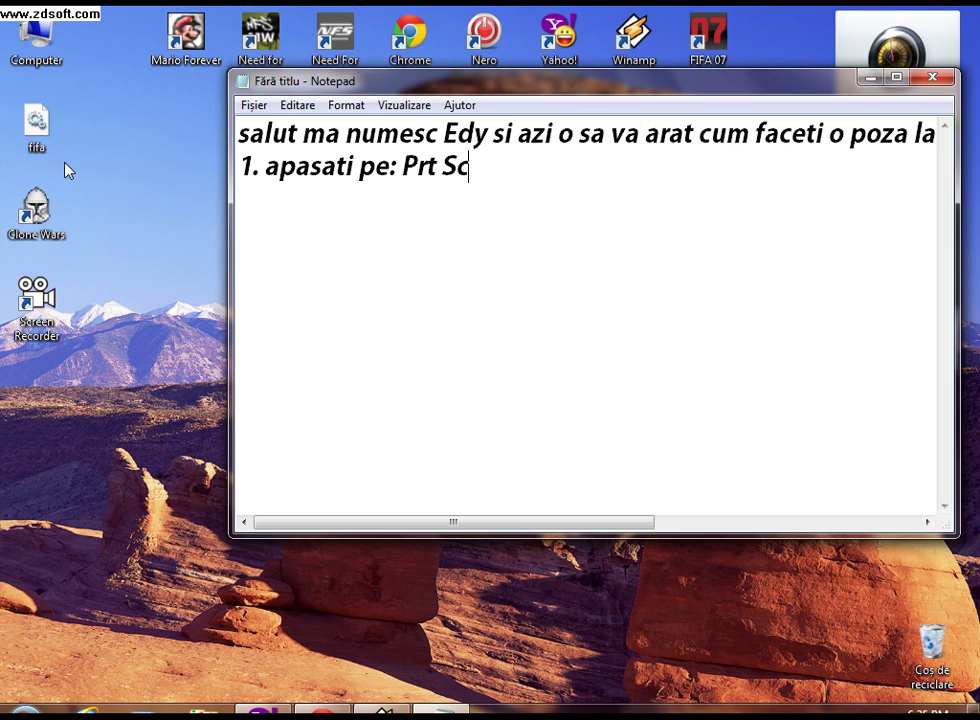
{"action": "type", "text": " SysRq"}
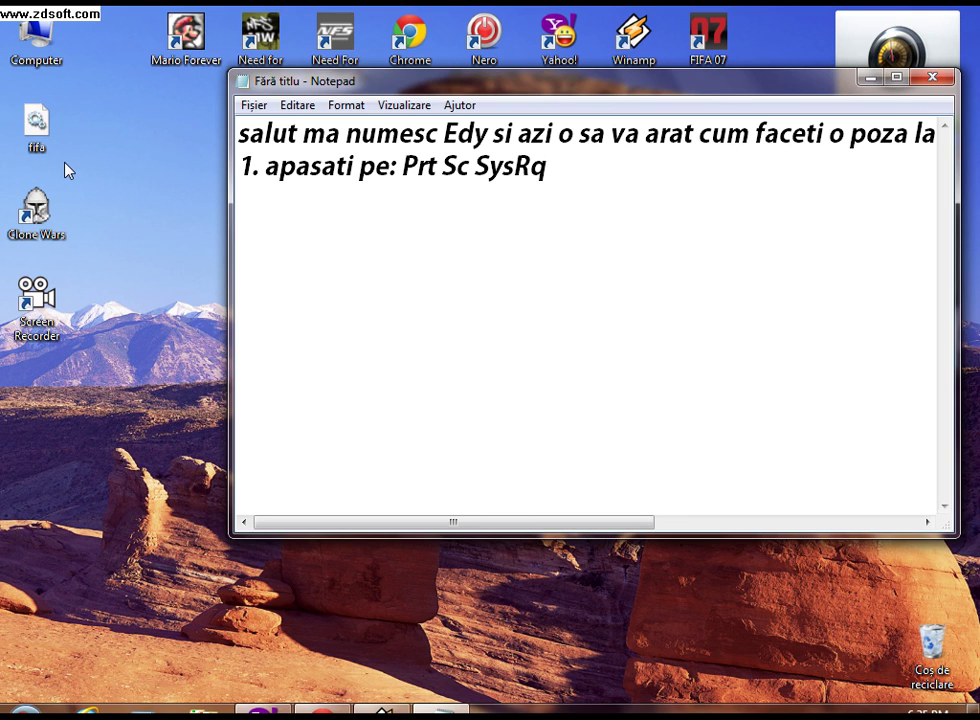
{"action": "type", "text": ". "}
- Add the second instruction, "2. intrati pe paint", on its own line
{"action": "type", "text": "2"}
{"action": "type", "text": "."}
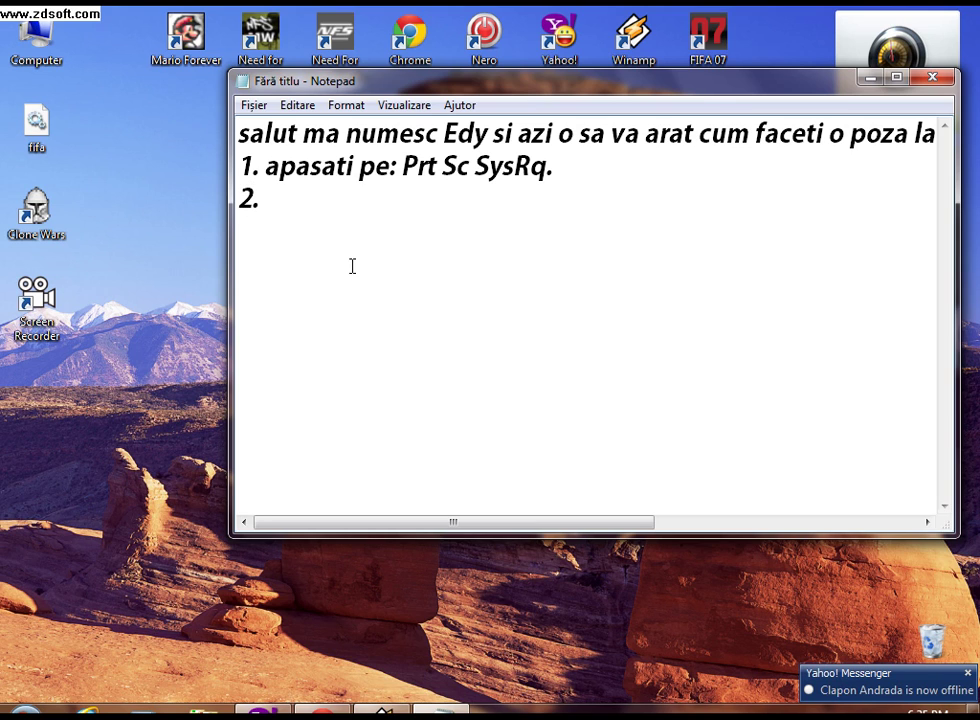
{"action": "type", "text": " intrati pe paint"}
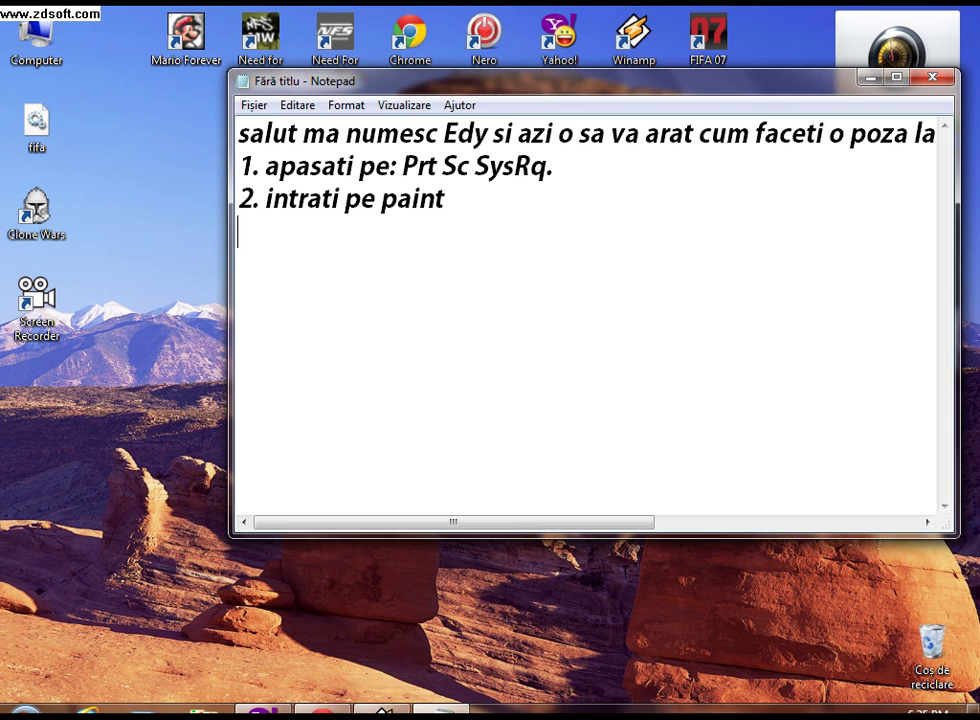
{"action": "key", "text": "Return"}
{"action": "key", "text": "super"}
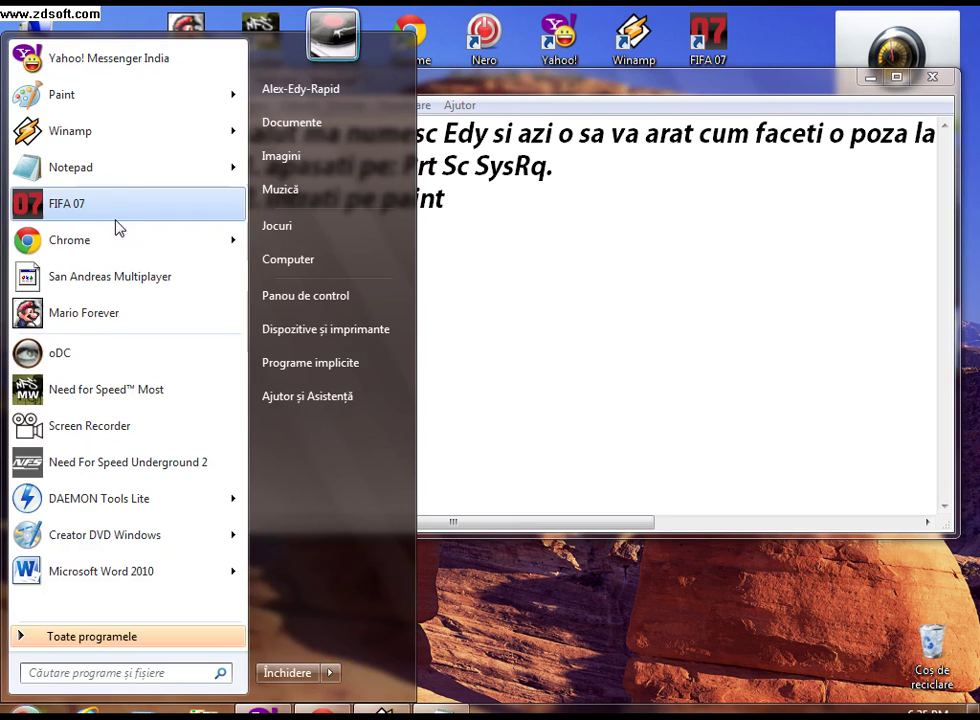
{"action": "left_click", "coordinate": [866, 78]}
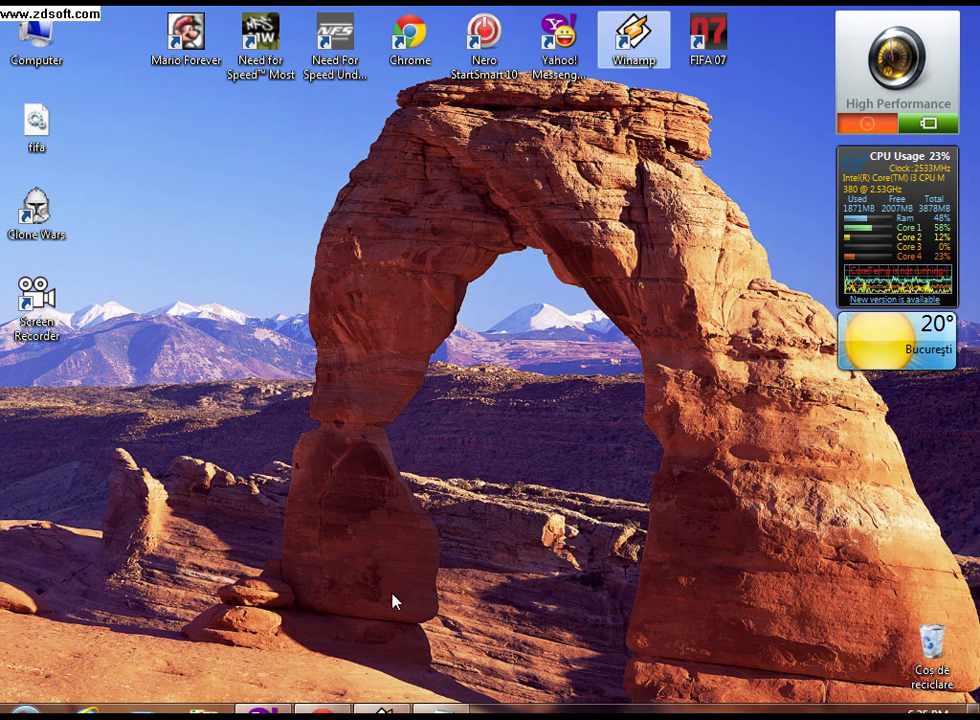
{"action": "left_click", "coordinate": [440, 712]}
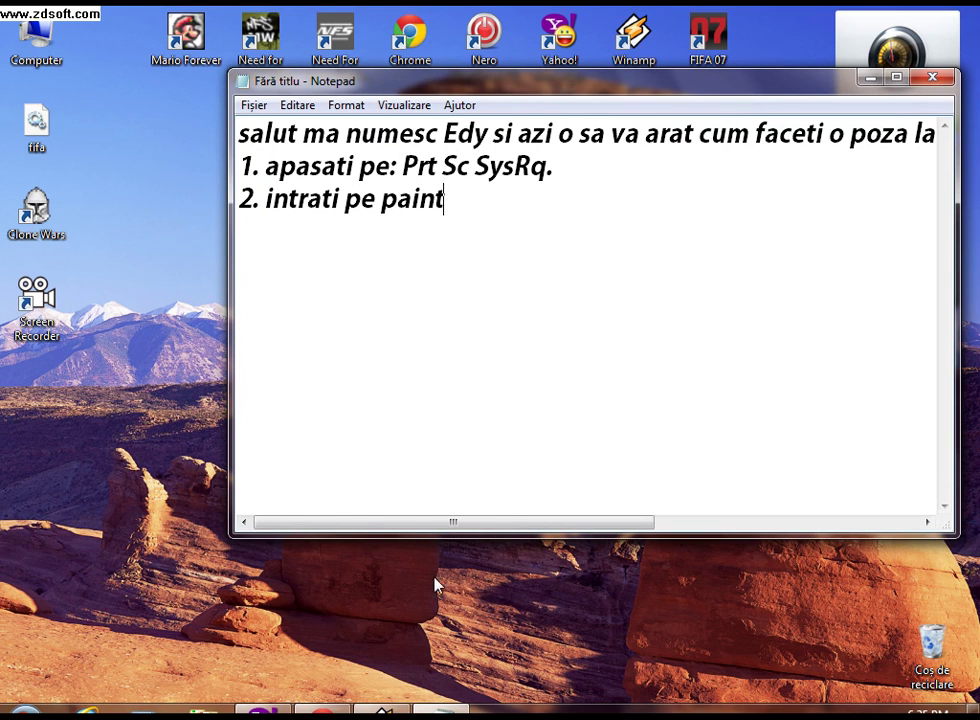
- Launch Paint and minimize its window to return to the Notepad instructions
{"action": "left_click", "coordinate": [25, 712]}
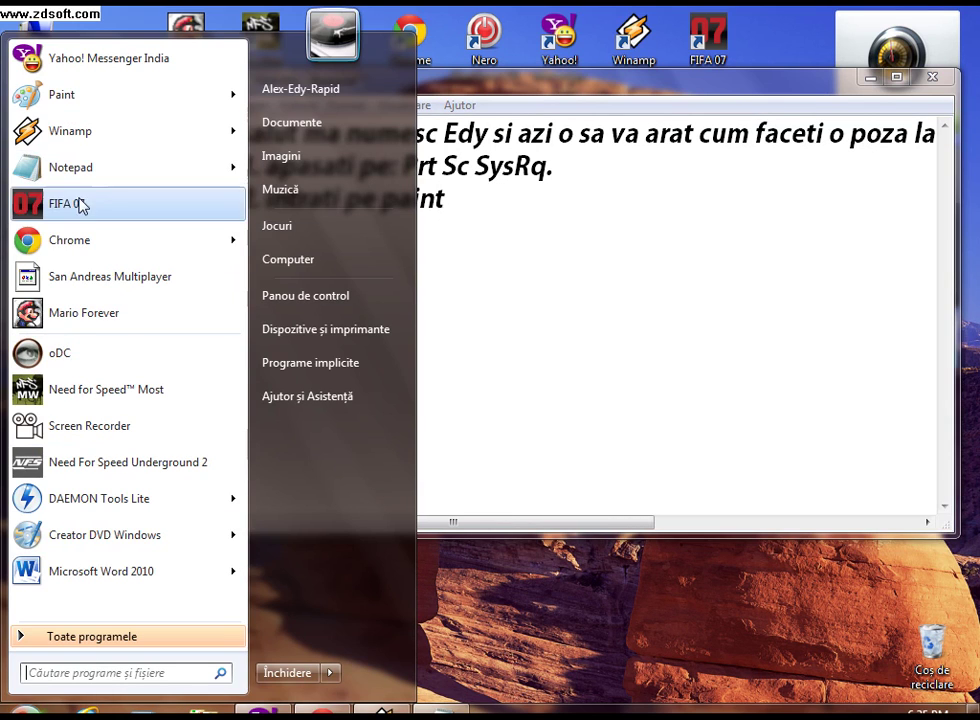
{"action": "left_click", "coordinate": [55, 97]}
{"action": "left_click", "coordinate": [890, 16]}
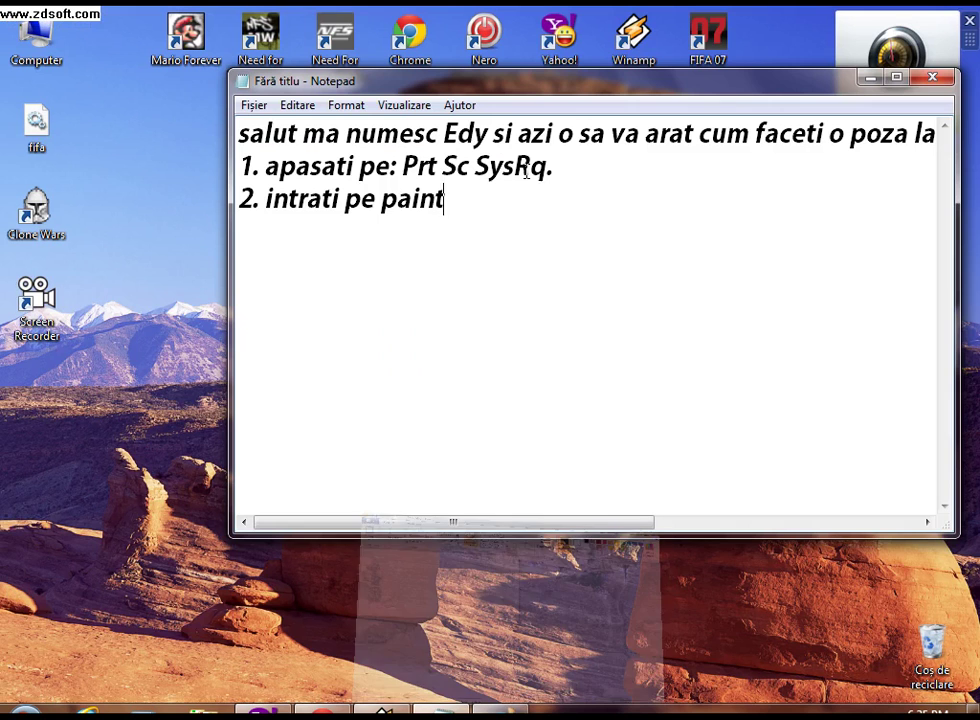
- Add the third instruction, "3. Apasam Ctrl+v", on a new line
{"action": "key", "text": "Return"}
{"action": "type", "text": "3. "}
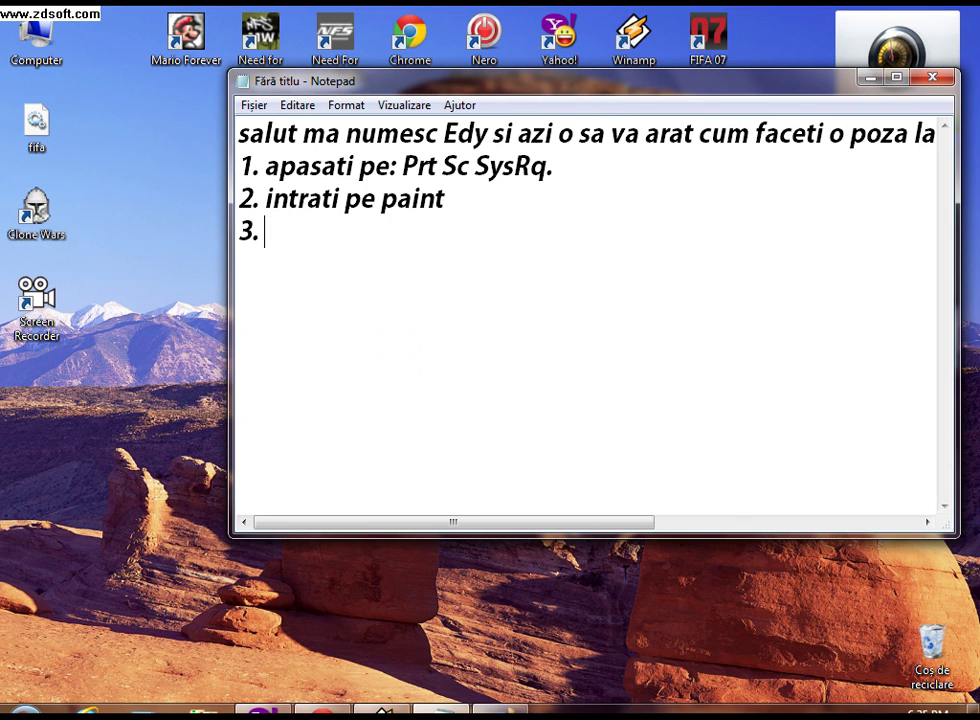
{"action": "type", "text": "Apasa"}
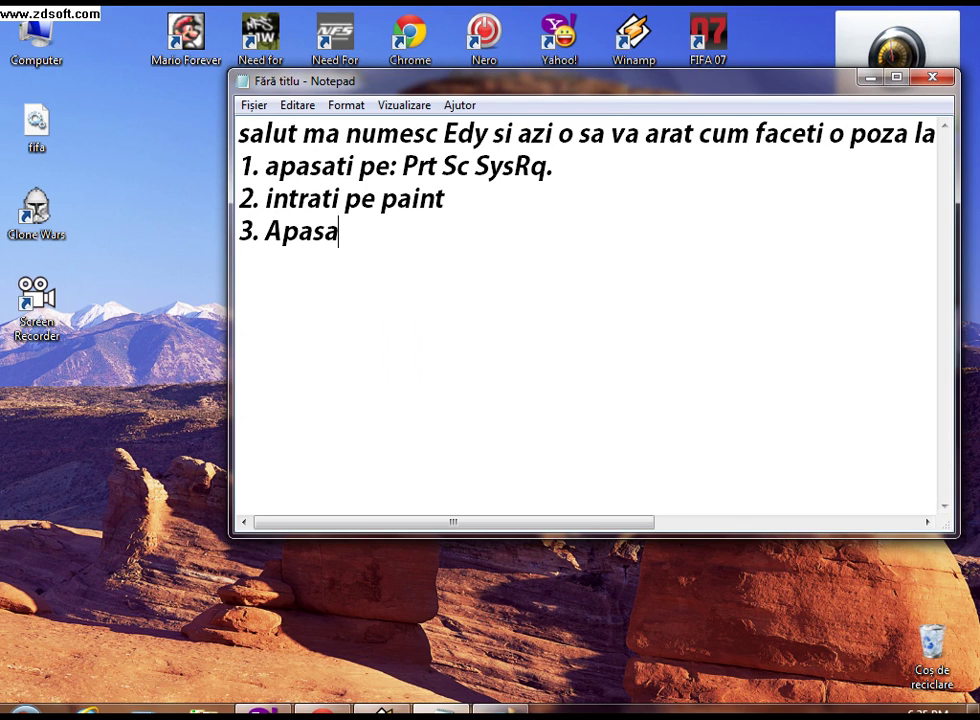
{"action": "type", "text": "m Ctrl"}
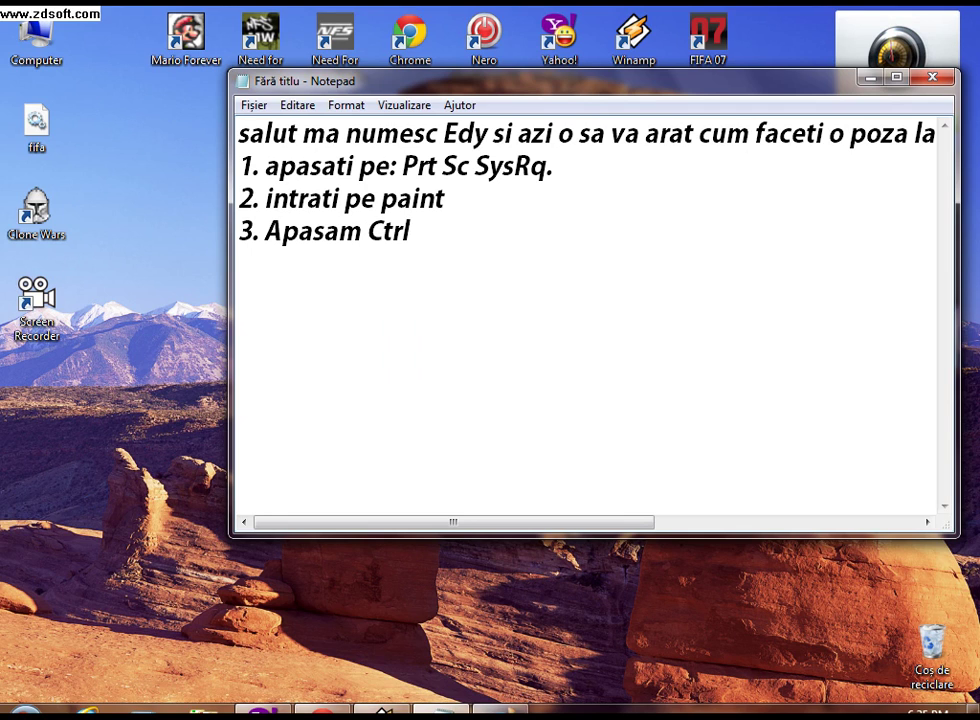
{"action": "type", "text": "+v"}
- Switch to Paint, paste the captured desktop screenshot onto the blank canvas, and close without saving
{"action": "left_click", "coordinate": [422, 662]}
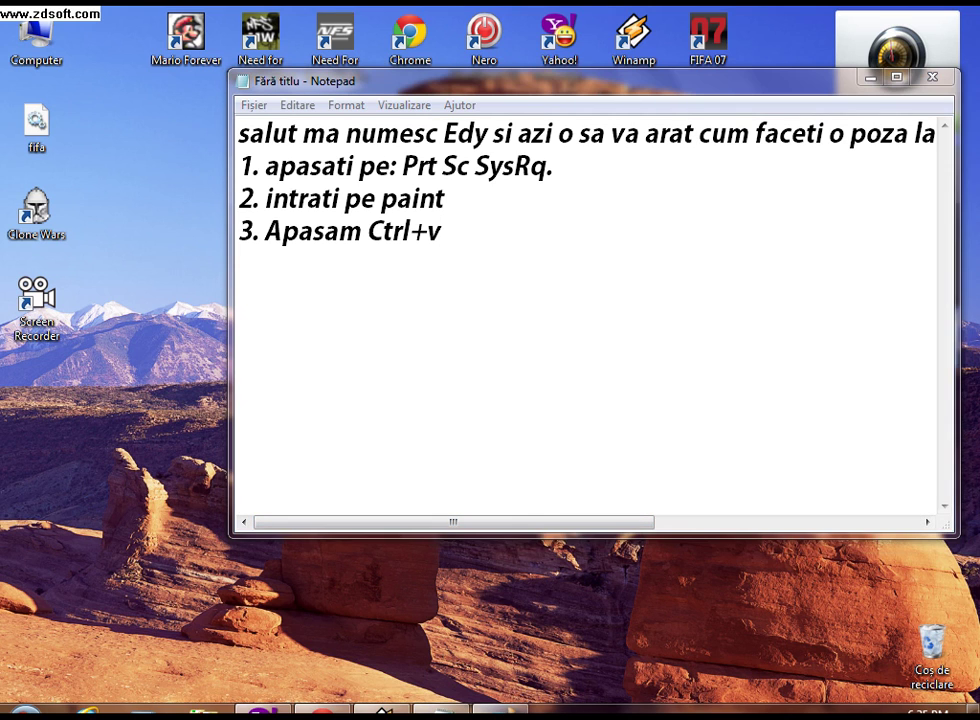
{"action": "left_click", "coordinate": [500, 712]}
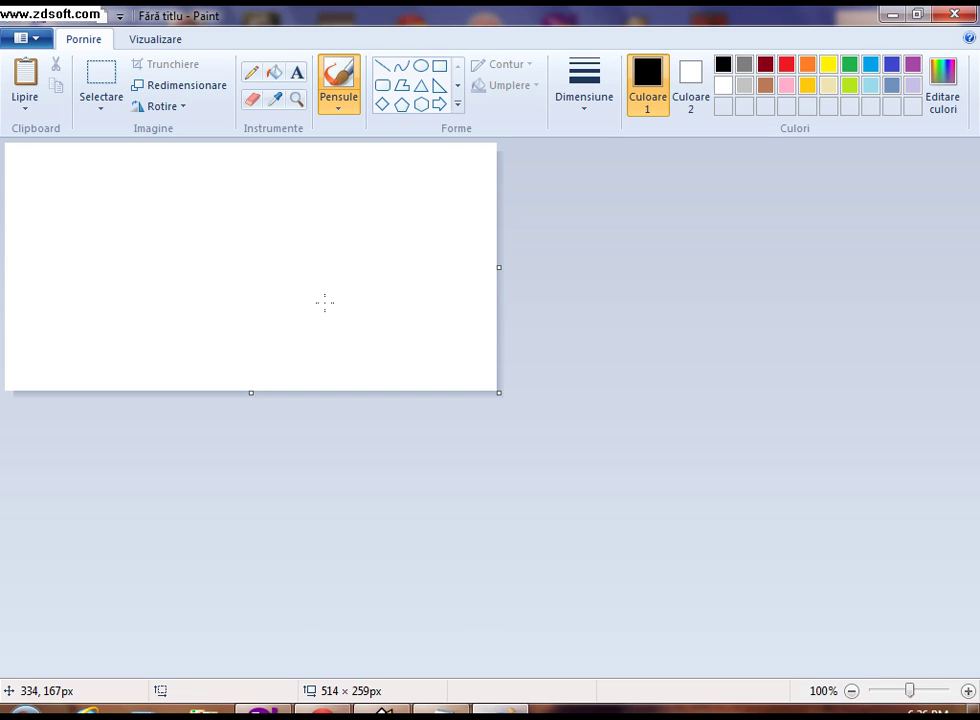
{"action": "key", "text": "ctrl+v"}
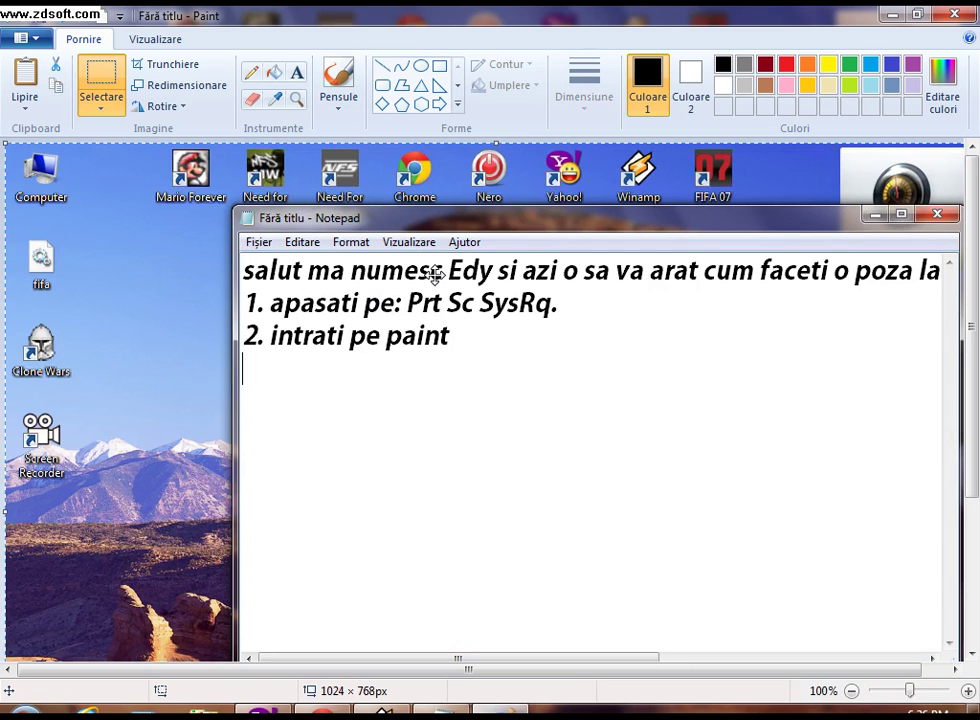
{"action": "left_click", "coordinate": [960, 15]}
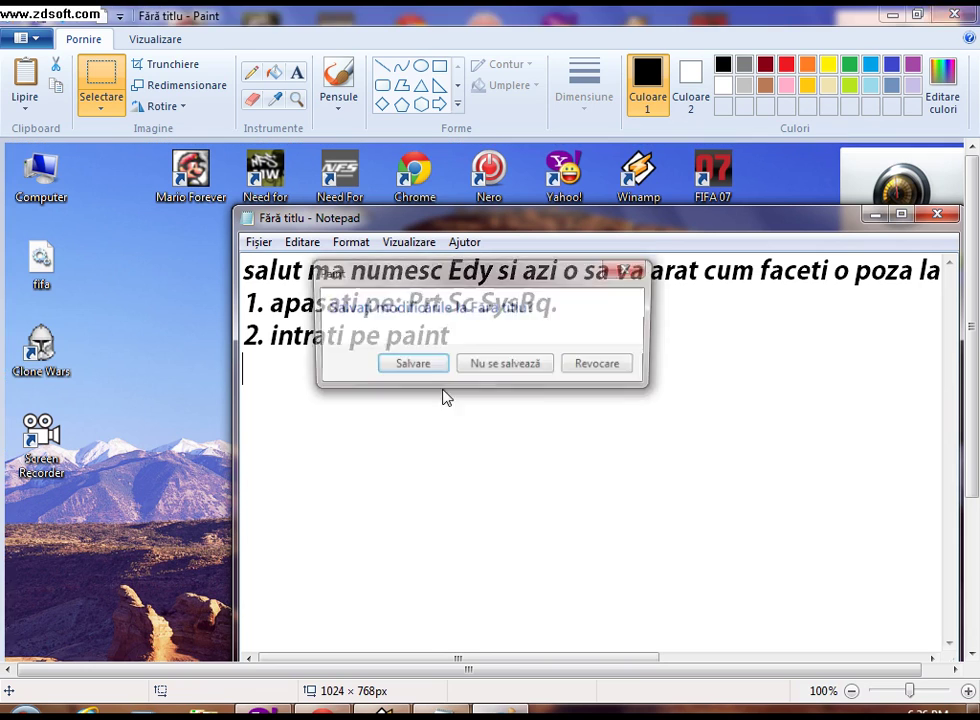
{"action": "left_click", "coordinate": [479, 370]}
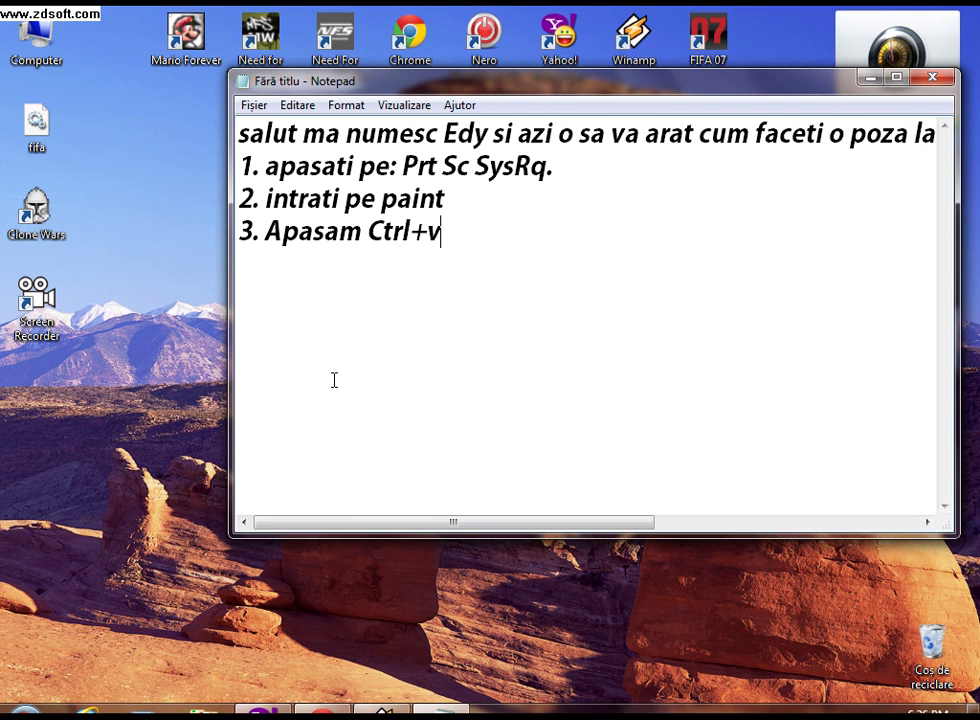
- Add the line "si gata ati facut poza calculatorului." below the three instructions, separated by a blank line, and start the closing line with "Va"
{"action": "key", "text": "Return"}
{"action": "key", "text": "Return"}
{"action": "type", "text": "si gata ati"}
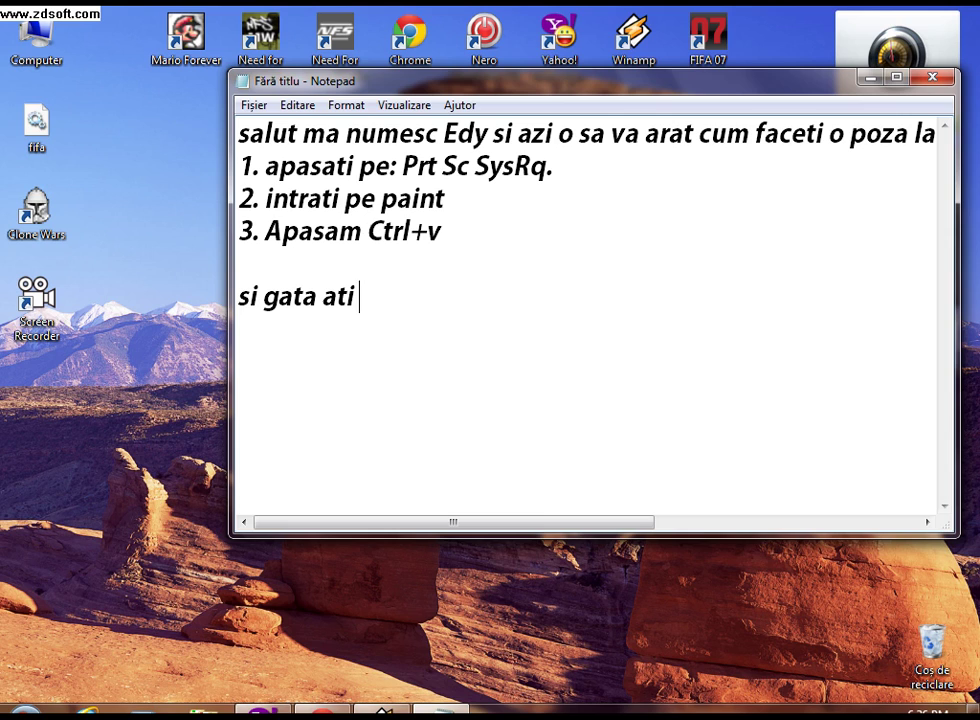
{"action": "type", "text": " facut p"}
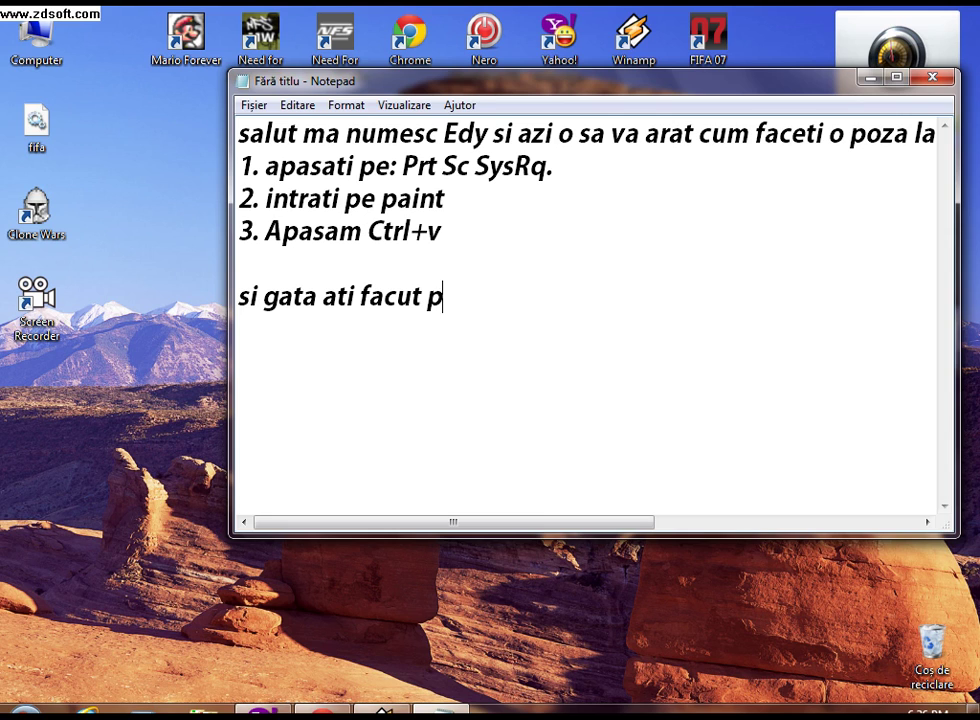
{"action": "type", "text": "oza ca"}
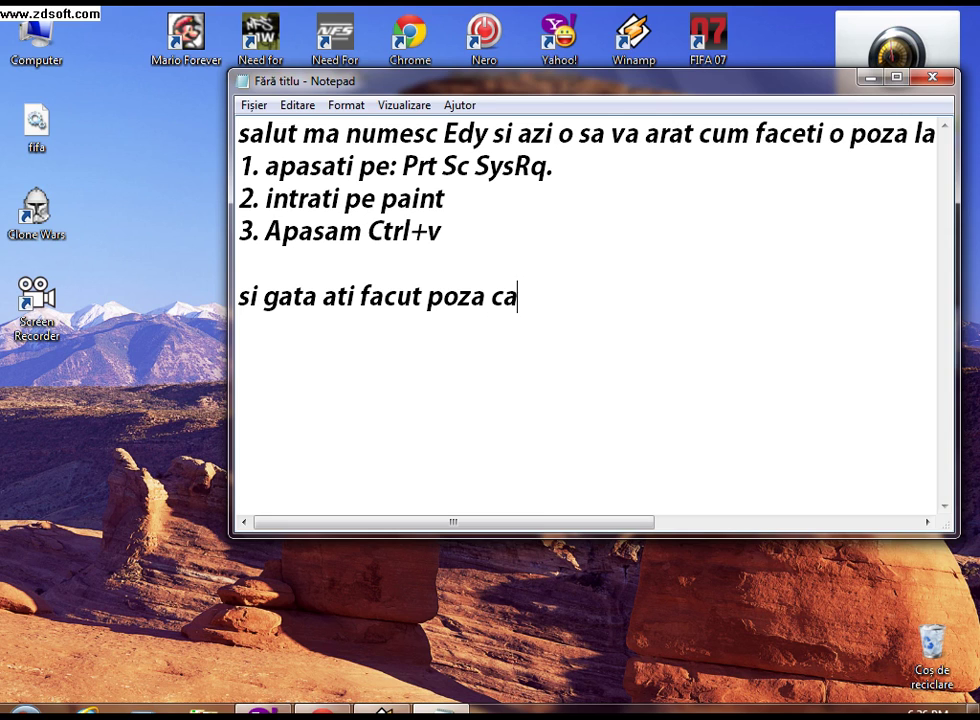
{"action": "type", "text": "lcula"}
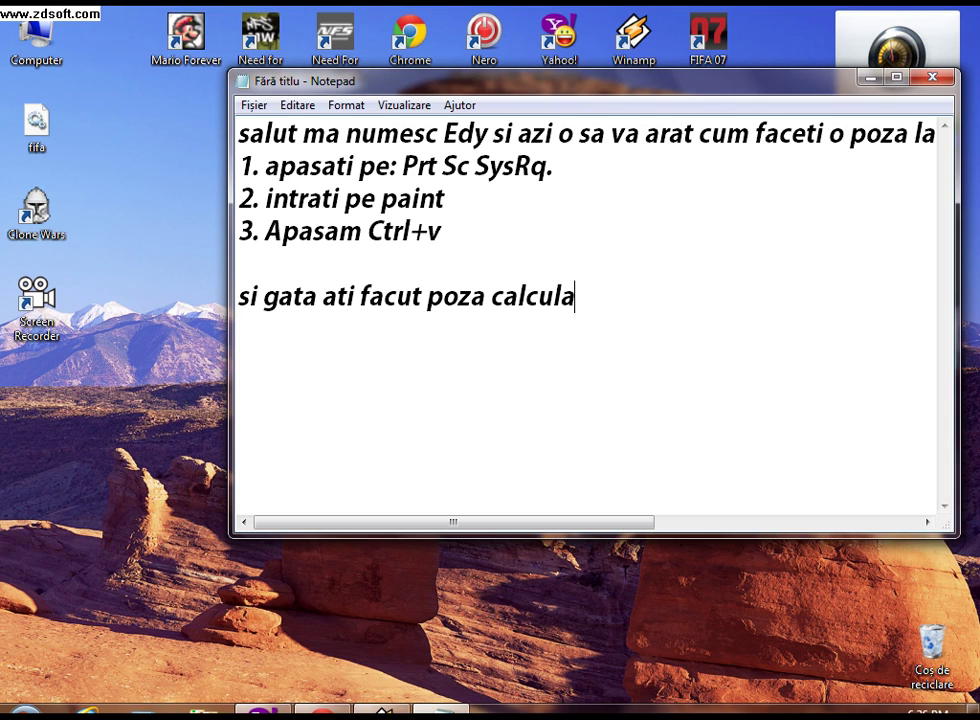
{"action": "type", "text": "torulu"}
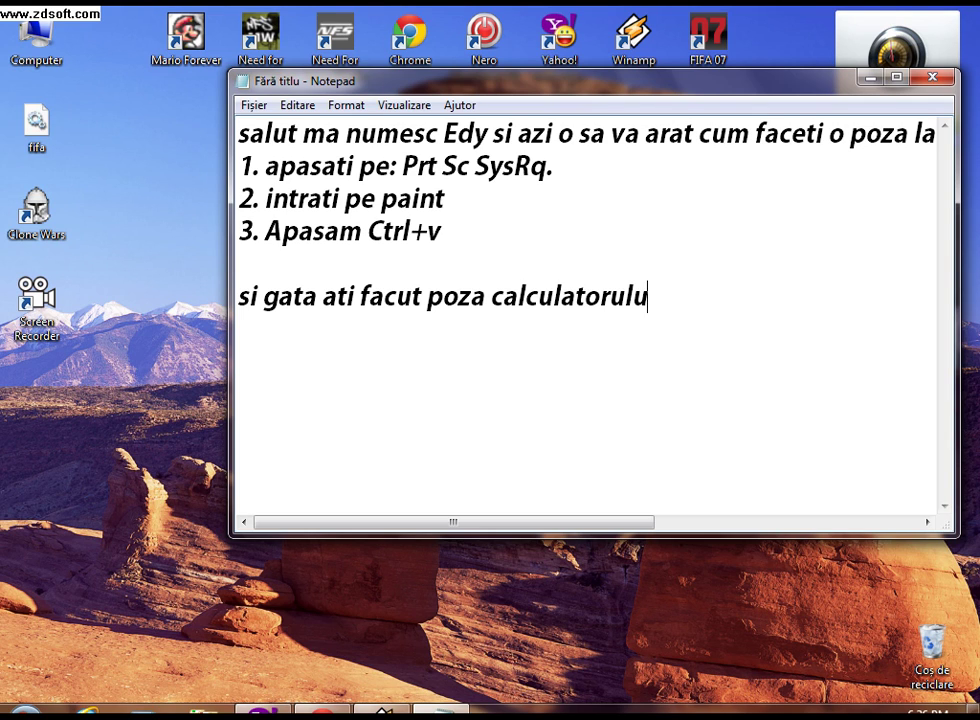
{"action": "type", "text": "i.Va "}
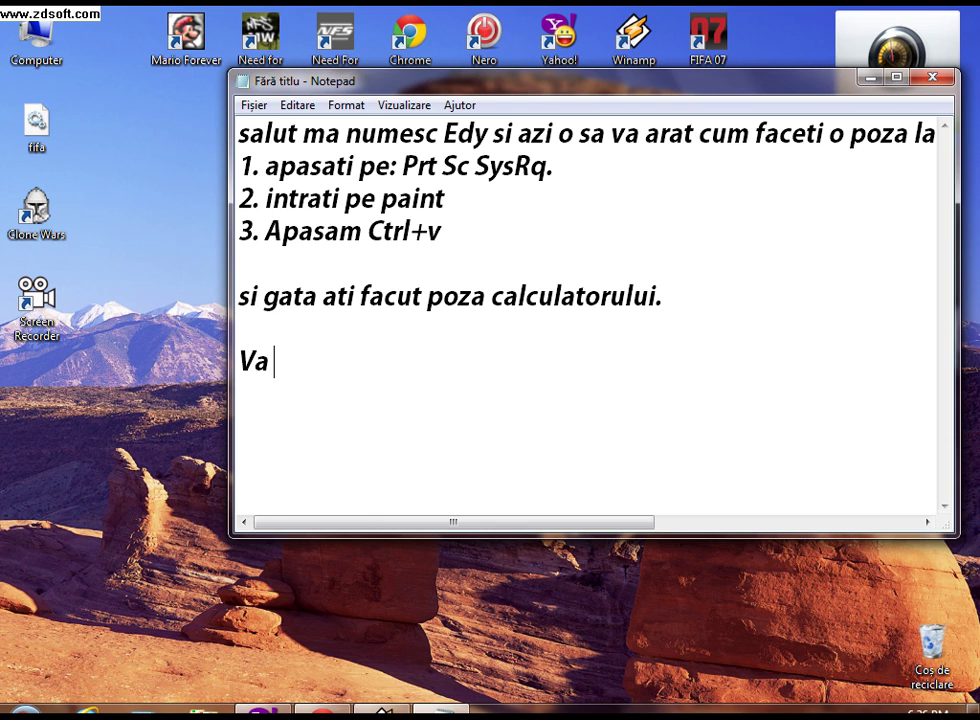
- Complete the closing line so it reads "Va multumesc ca mati urmarit Bye Bye.:D:D:D"
{"action": "type", "text": "multume"}
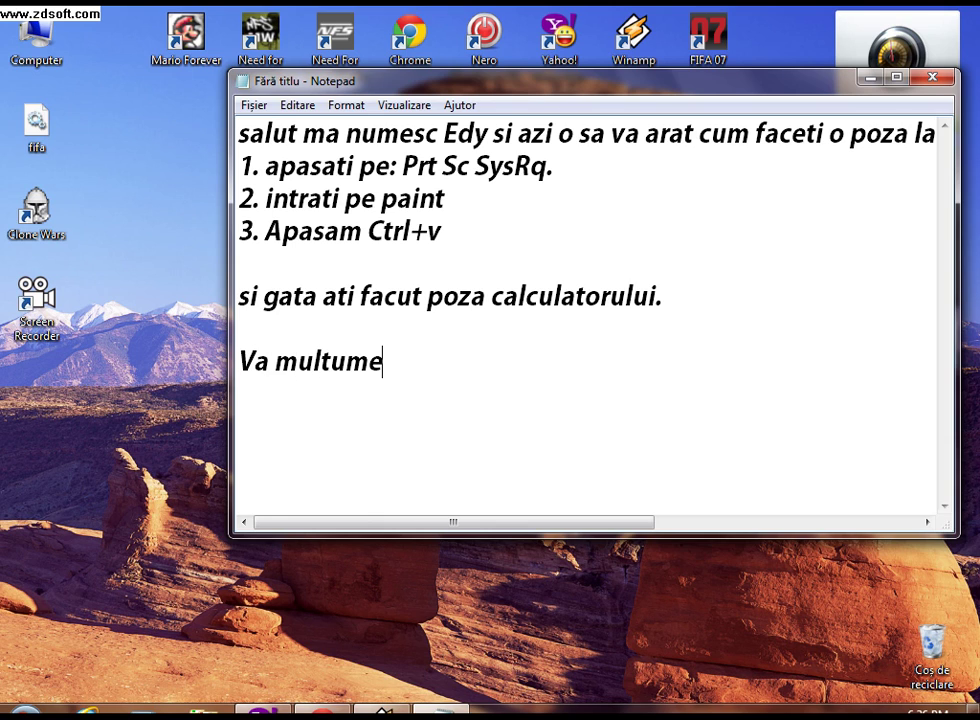
{"action": "type", "text": "sc ca ma"}
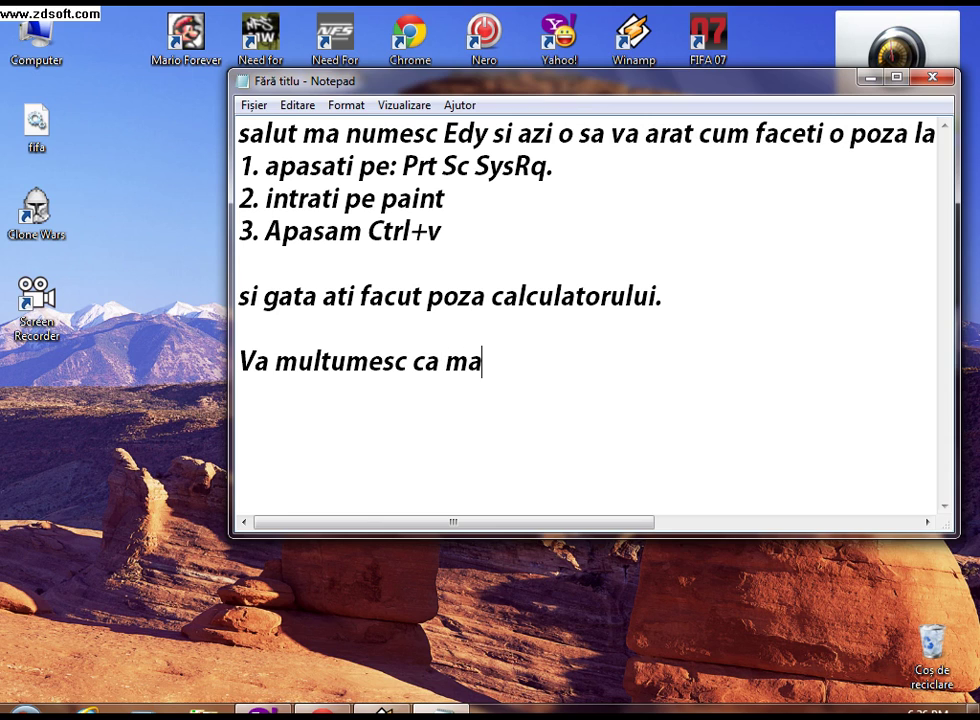
{"action": "type", "text": "ti urmar"}
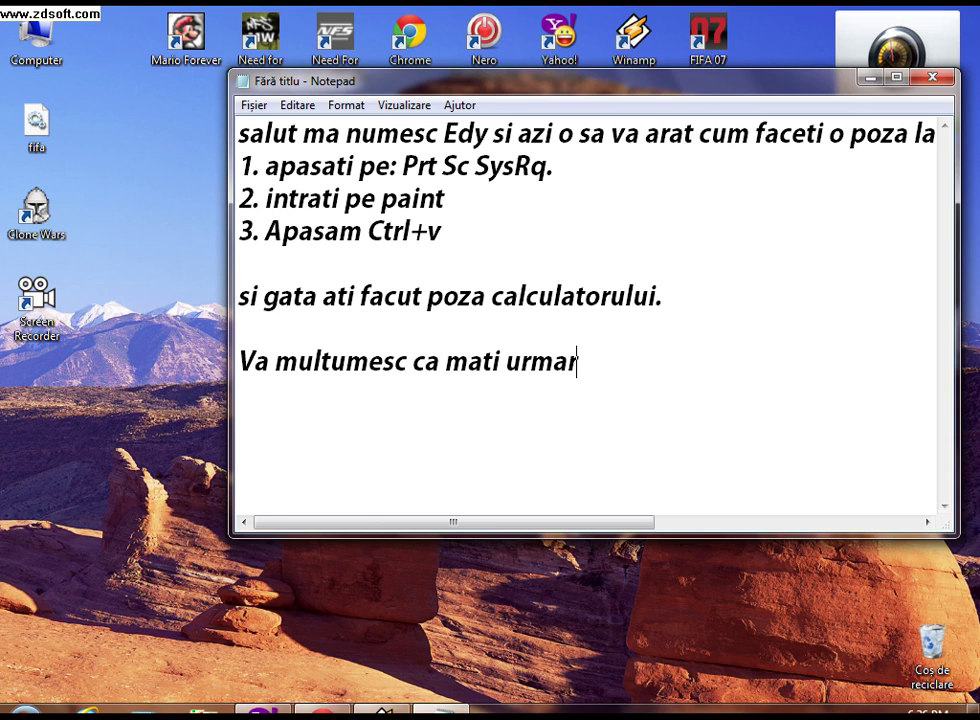
{"action": "type", "text": "it Bye "}
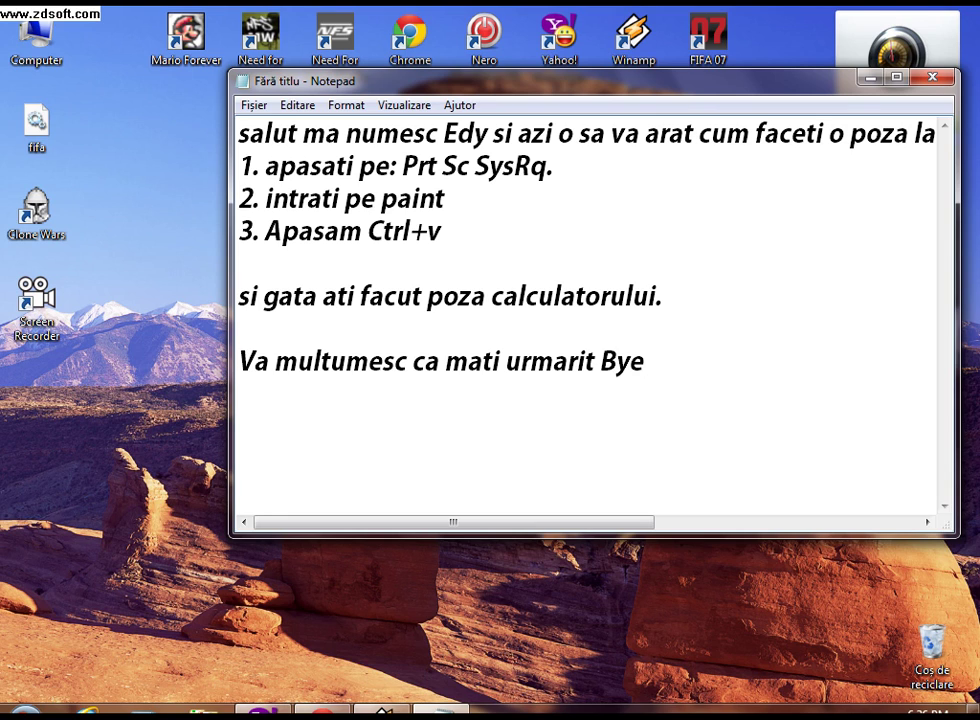
{"action": "type", "text": "Bye."}
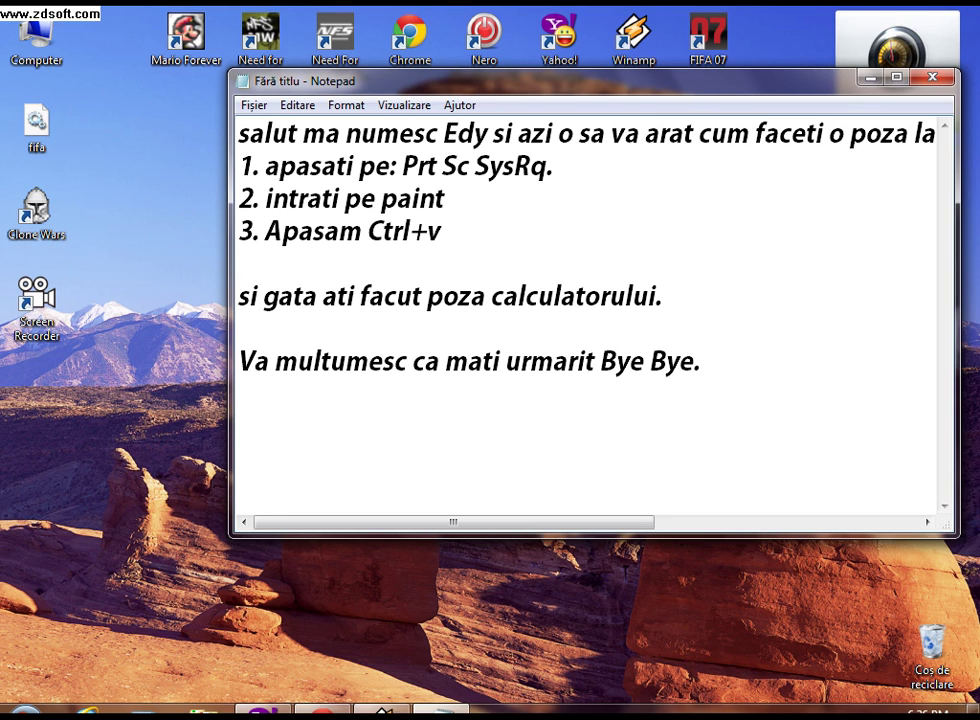
{"action": "type", "text": ":D:D:DD:D"}
{"action": "key", "text": "BackSpace"}
{"action": "key", "text": "BackSpace"}
{"action": "key", "text": "BackSpace"}
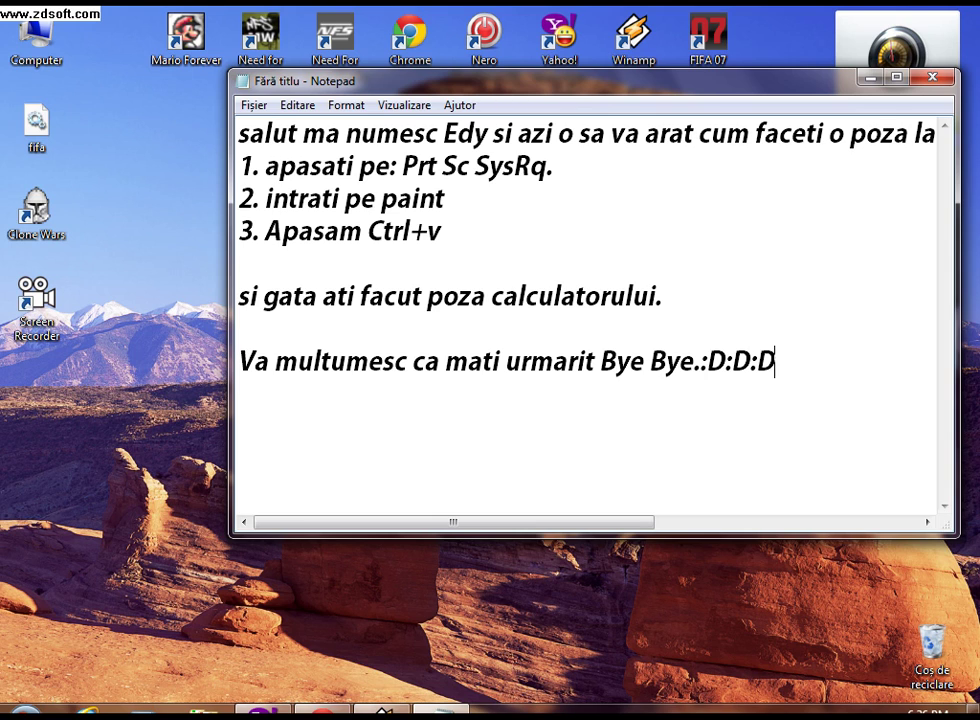
- Close the Notepad document without saving it, and close the Winamp player to clear the desktop
{"action": "left_click", "coordinate": [932, 77]}
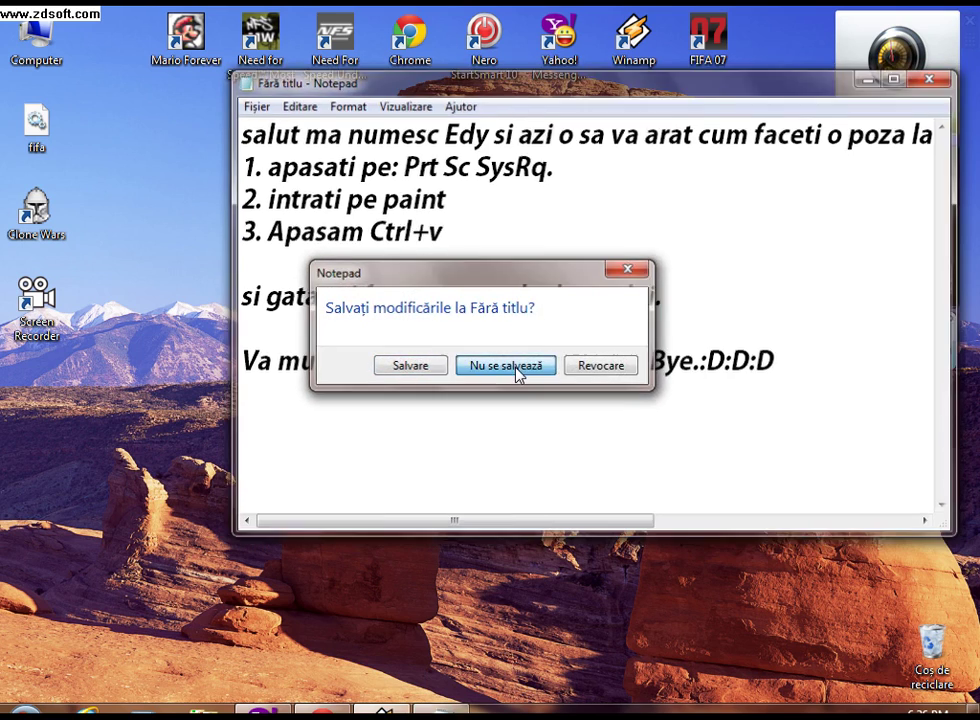
{"action": "left_click", "coordinate": [505, 366]}
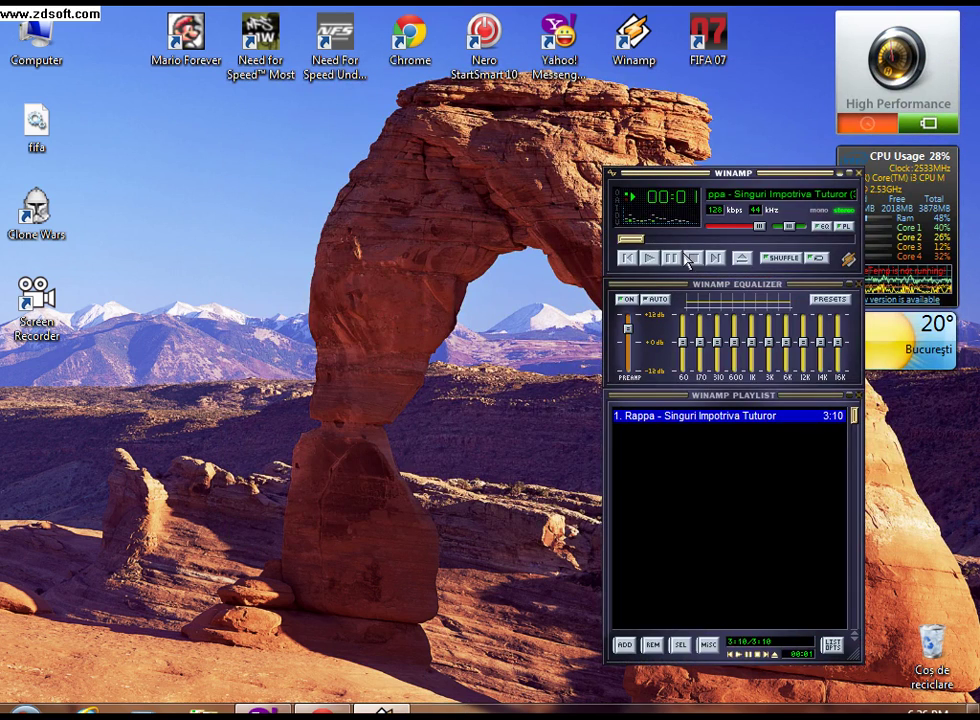
{"action": "left_click", "coordinate": [859, 174]}
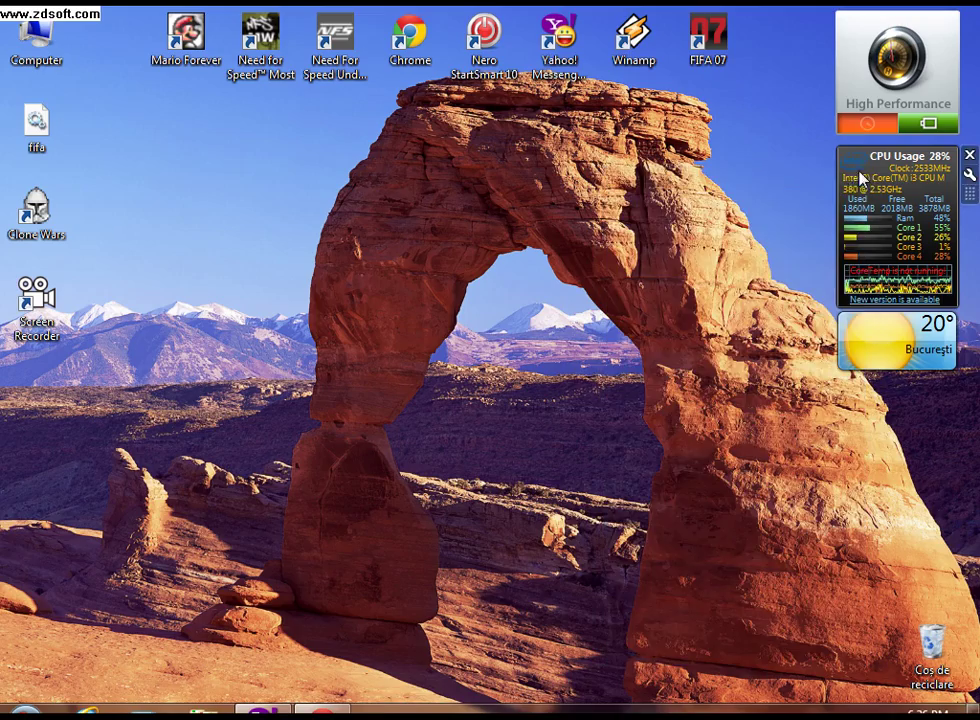